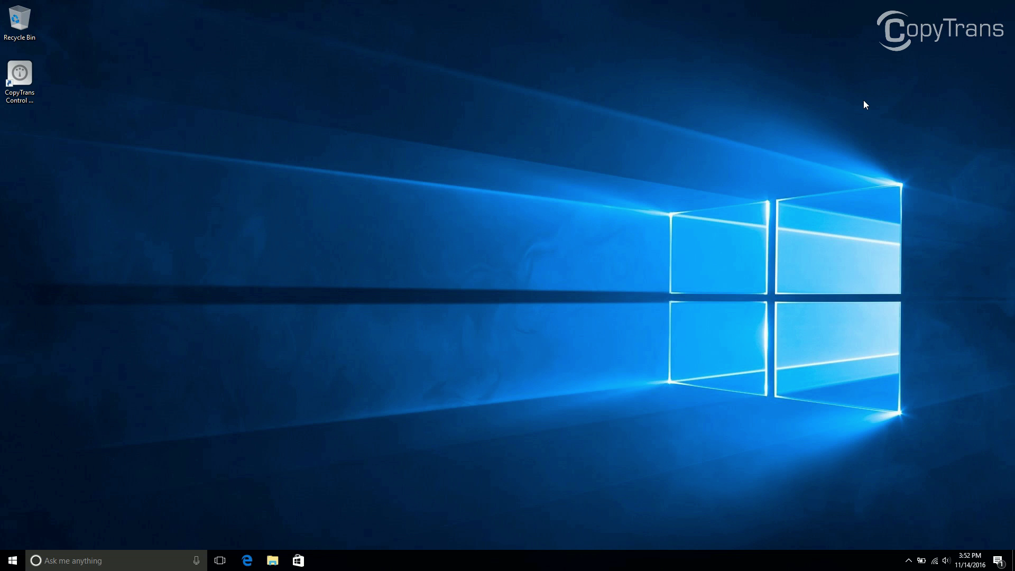
Launch CopyTrans Control Center and start CopyTrans Contacts to load the iPhone's 287 contacts
{"action": "double_click", "coordinate": [20, 74]}
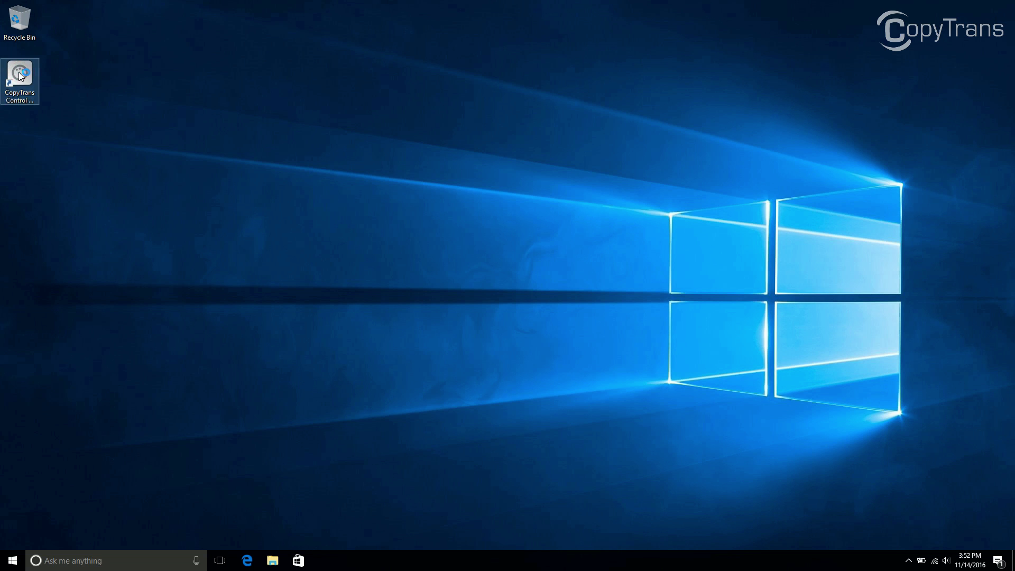
{"action": "mouse_move", "coordinate": [447, 221]}
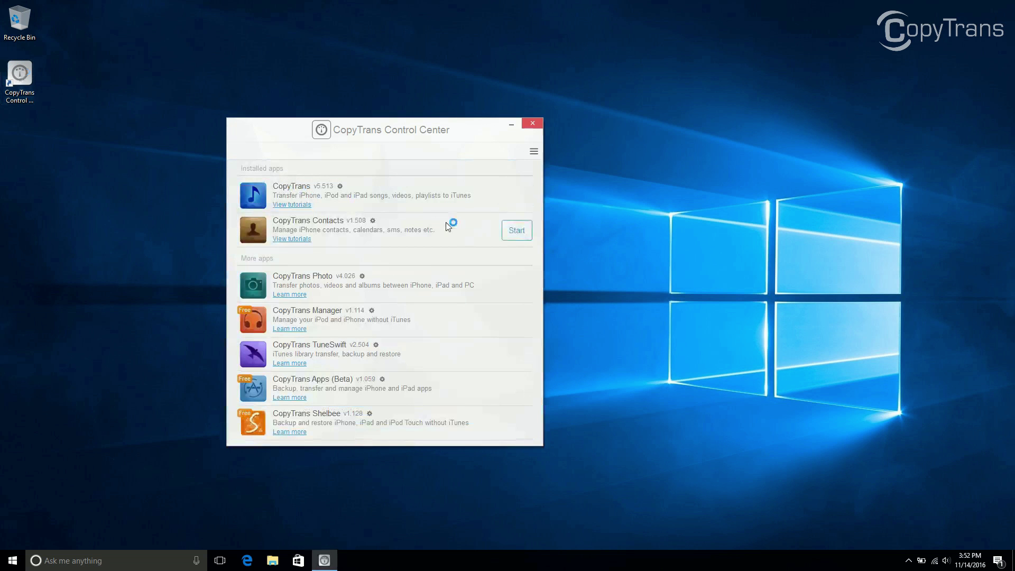
{"action": "left_click", "coordinate": [518, 233]}
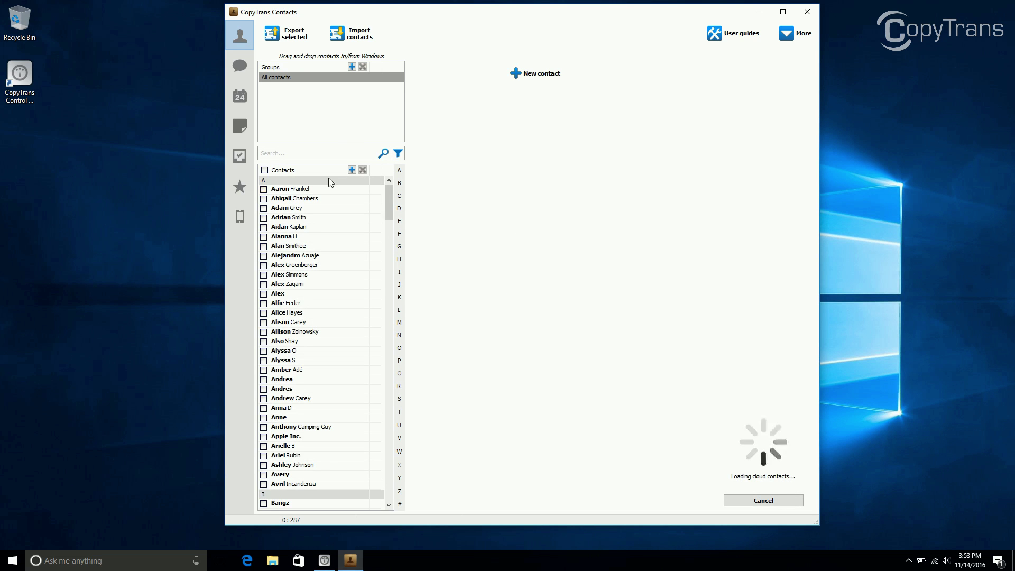
Clear all contact checkmarks and search the list for 'In' to show the four matching contacts
{"action": "left_click", "coordinate": [265, 170]}
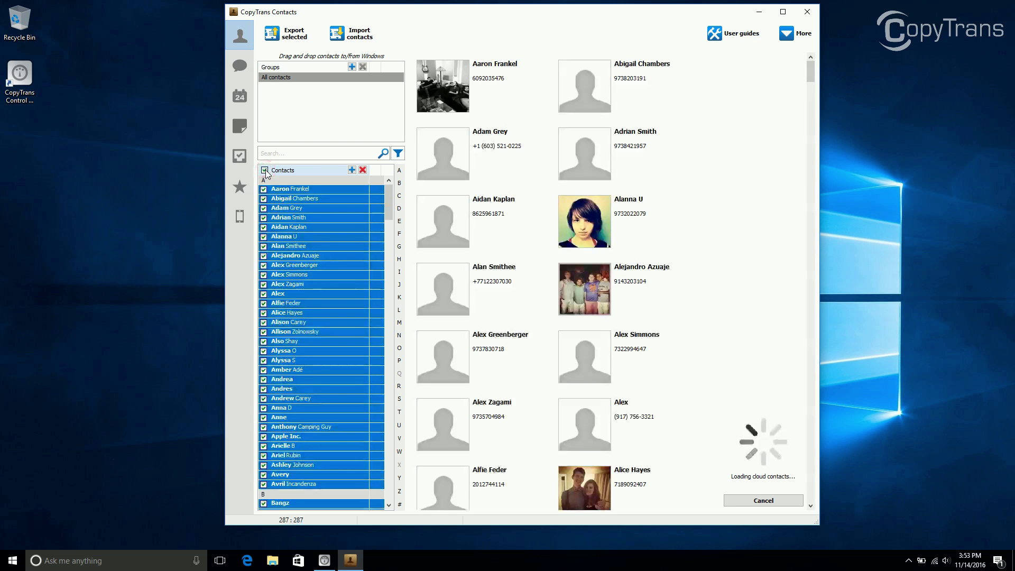
{"action": "left_click", "coordinate": [265, 171]}
{"action": "left_click", "coordinate": [300, 154]}
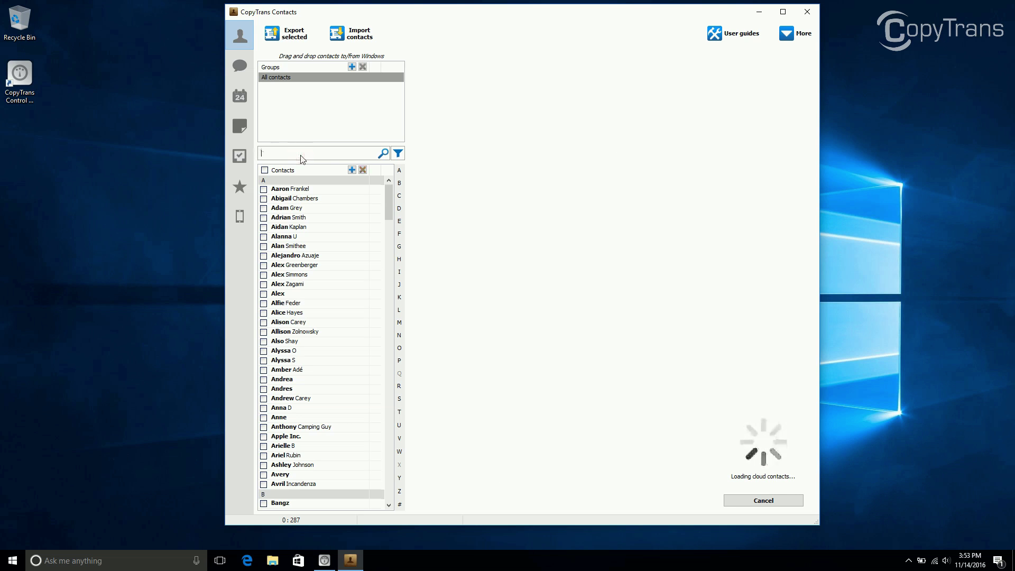
{"action": "type", "text": "Incandenza"}
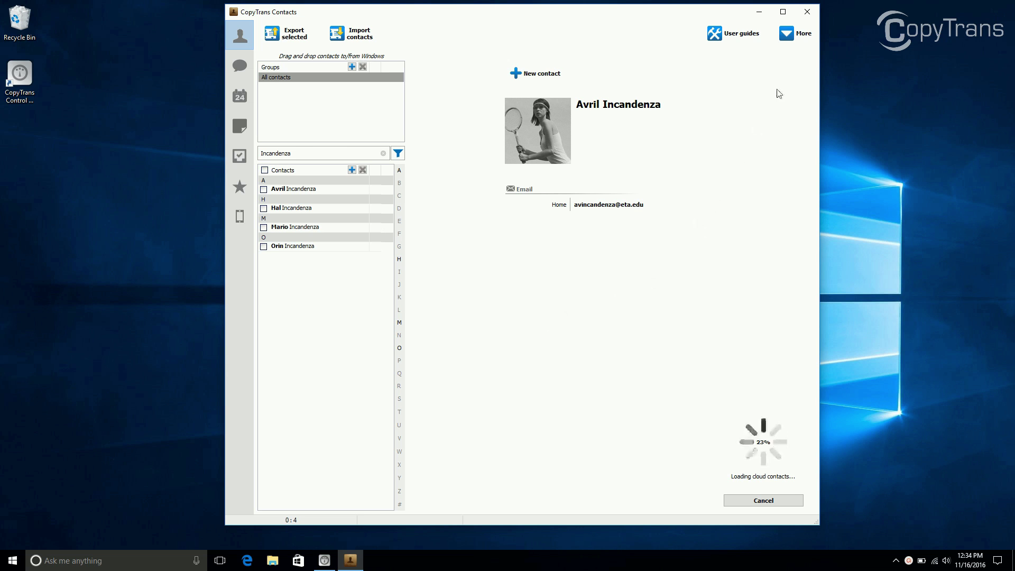
Add a new Gmail cloud connection with the account email, password and description 'Gmail'
{"action": "left_click", "coordinate": [789, 35]}
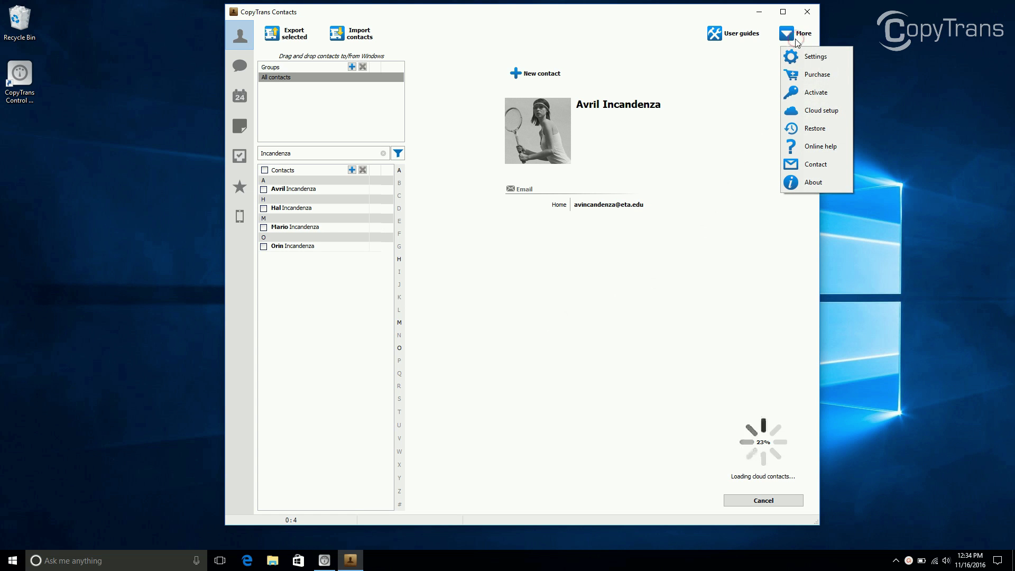
{"action": "left_click", "coordinate": [807, 111]}
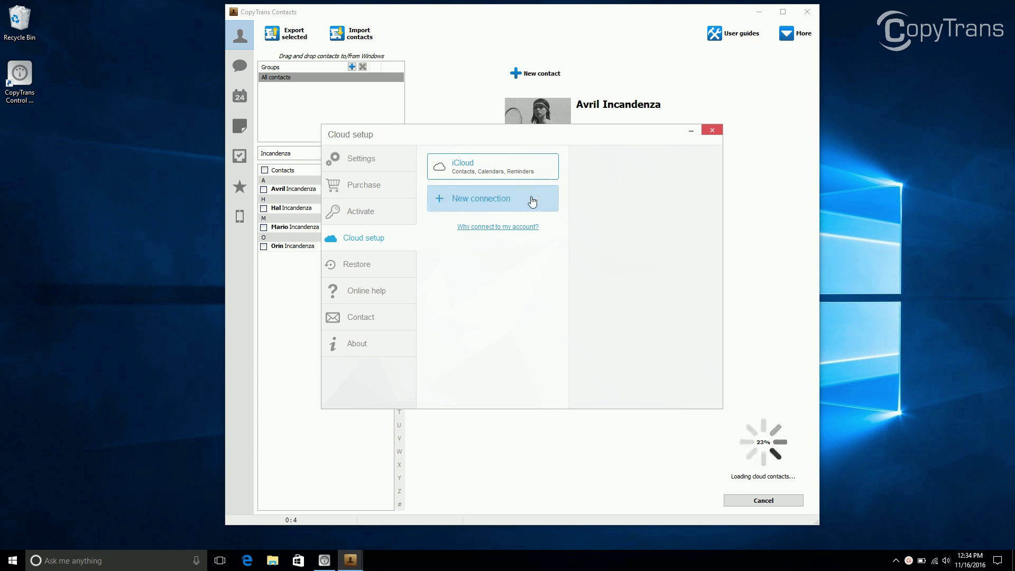
{"action": "left_click", "coordinate": [531, 199]}
{"action": "left_click", "coordinate": [624, 204]}
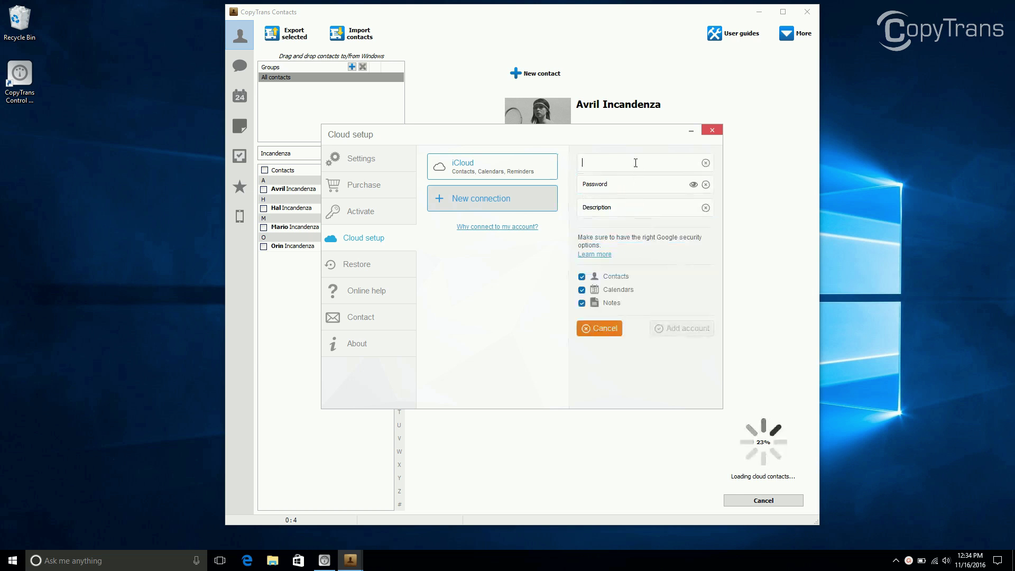
{"action": "type", "text": "jameso"}
{"action": "left_click", "coordinate": [658, 181]}
{"action": "type", "text": "**********"}
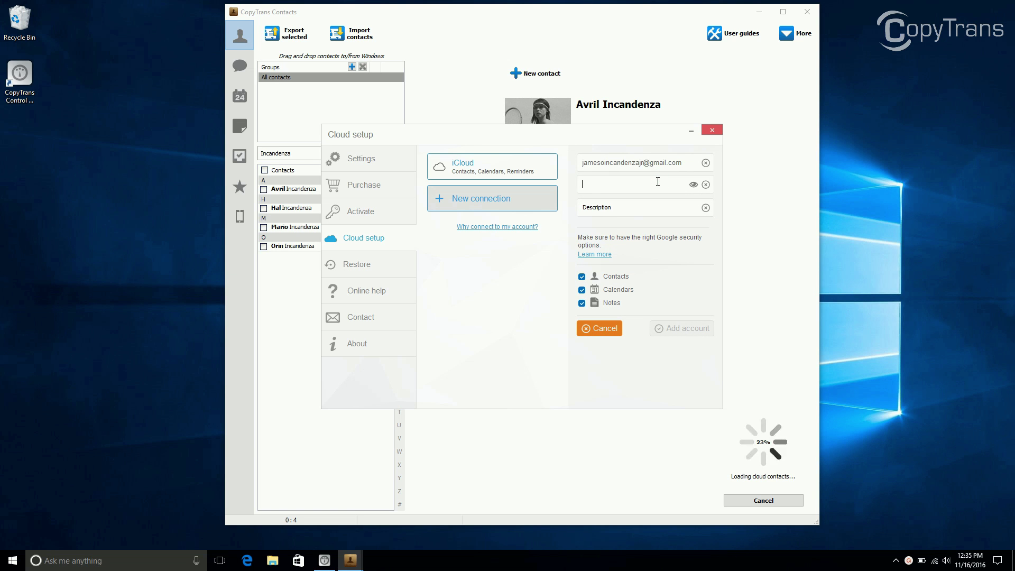
{"action": "left_click", "coordinate": [640, 208]}
{"action": "type", "text": "Gmail"}
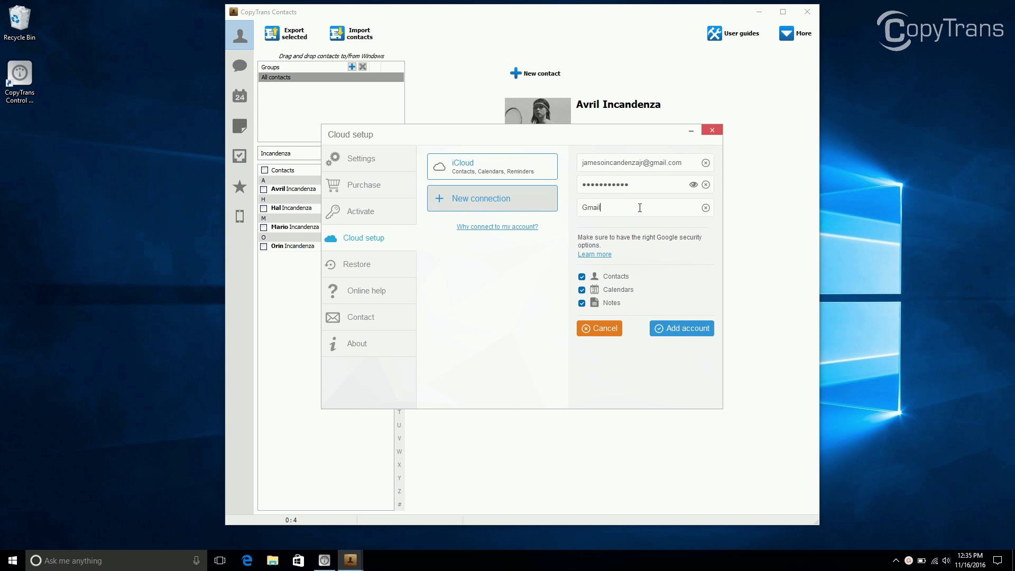
{"action": "left_click", "coordinate": [671, 328]}
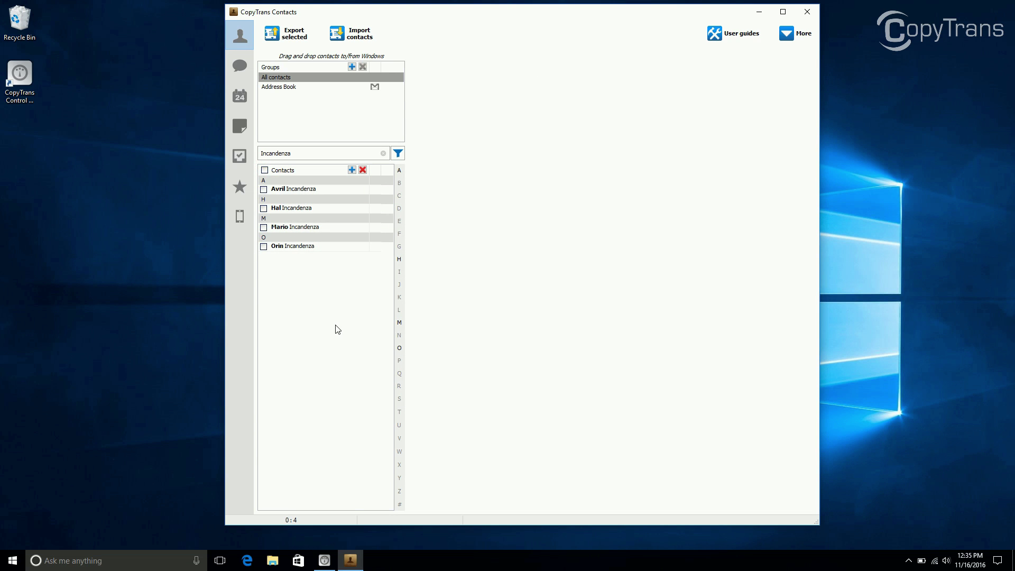
Check all four filtered contacts and move them to the Gmail account
{"action": "left_click", "coordinate": [264, 247]}
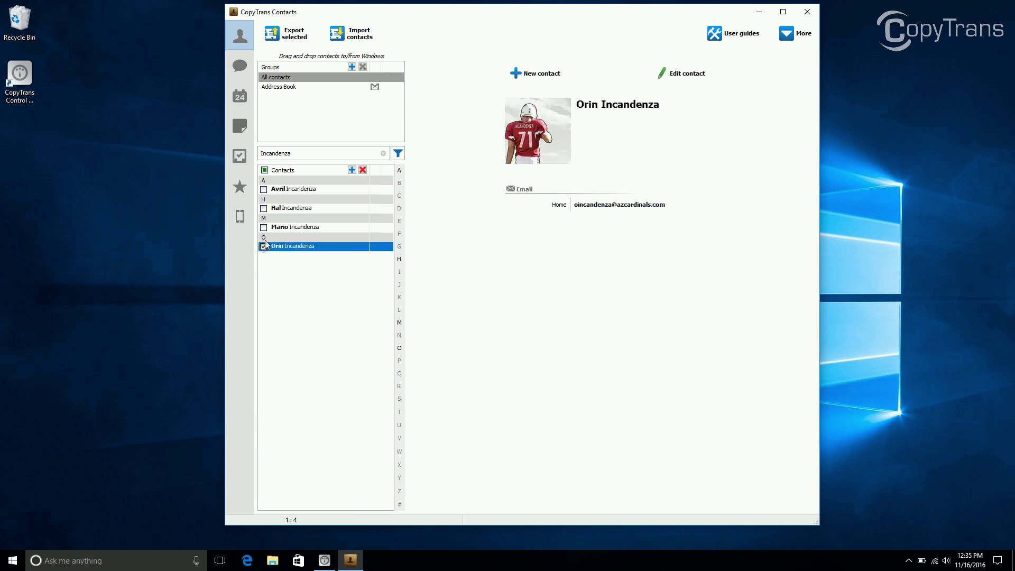
{"action": "left_click", "coordinate": [264, 228]}
{"action": "left_click", "coordinate": [263, 208]}
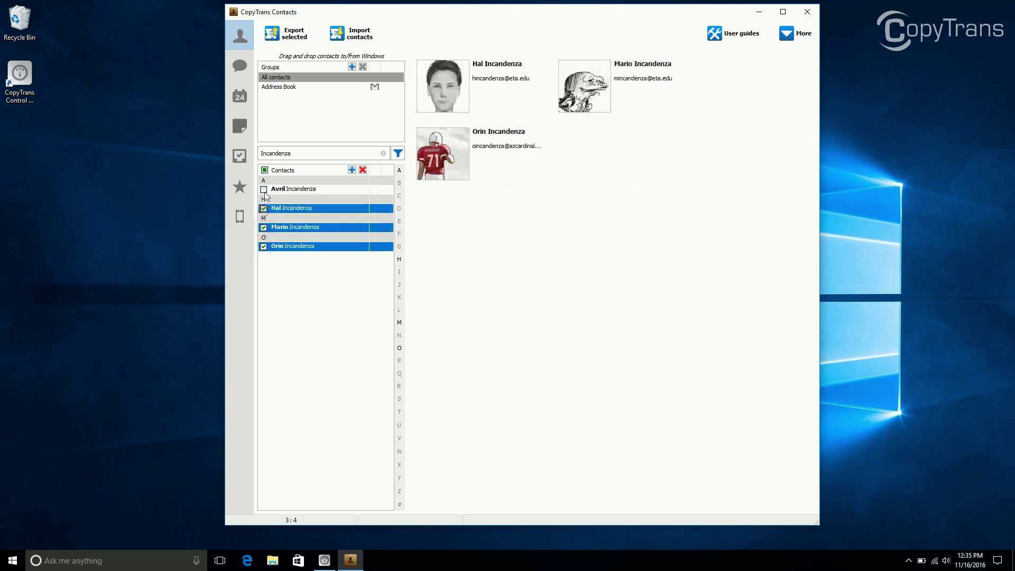
{"action": "left_click", "coordinate": [263, 189]}
{"action": "left_click", "coordinate": [264, 170]}
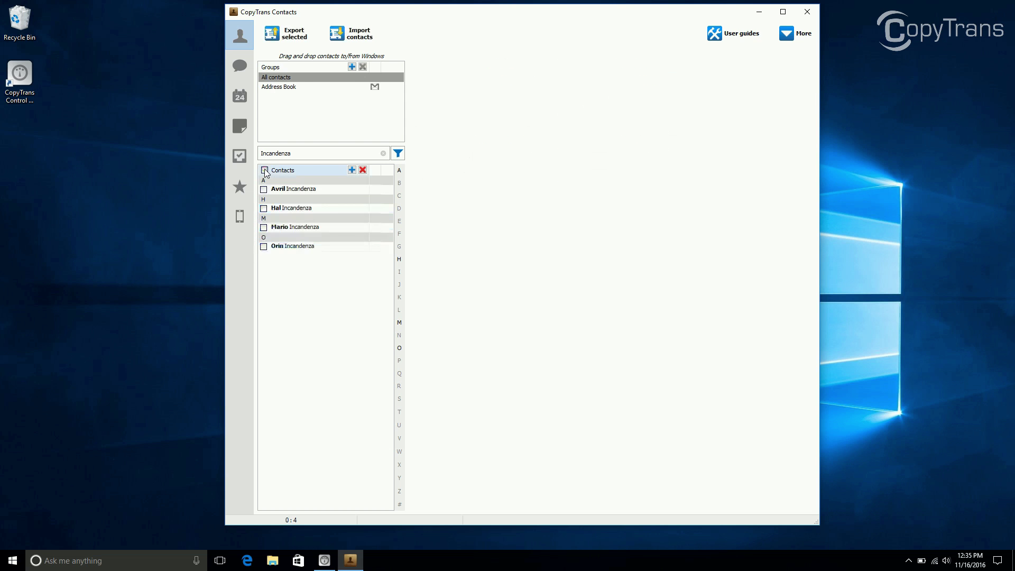
{"action": "left_click", "coordinate": [265, 170]}
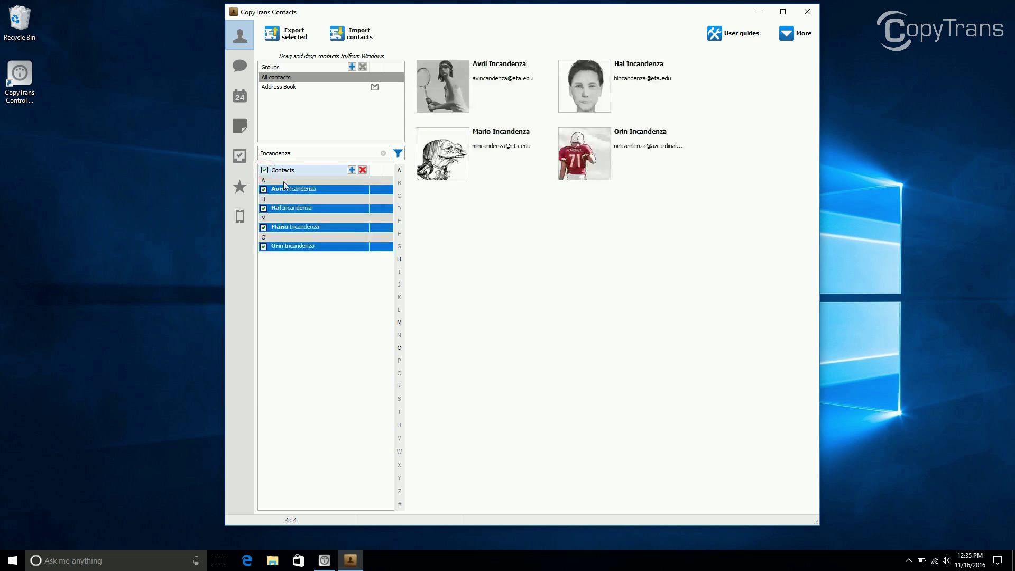
{"action": "right_click", "coordinate": [328, 207]}
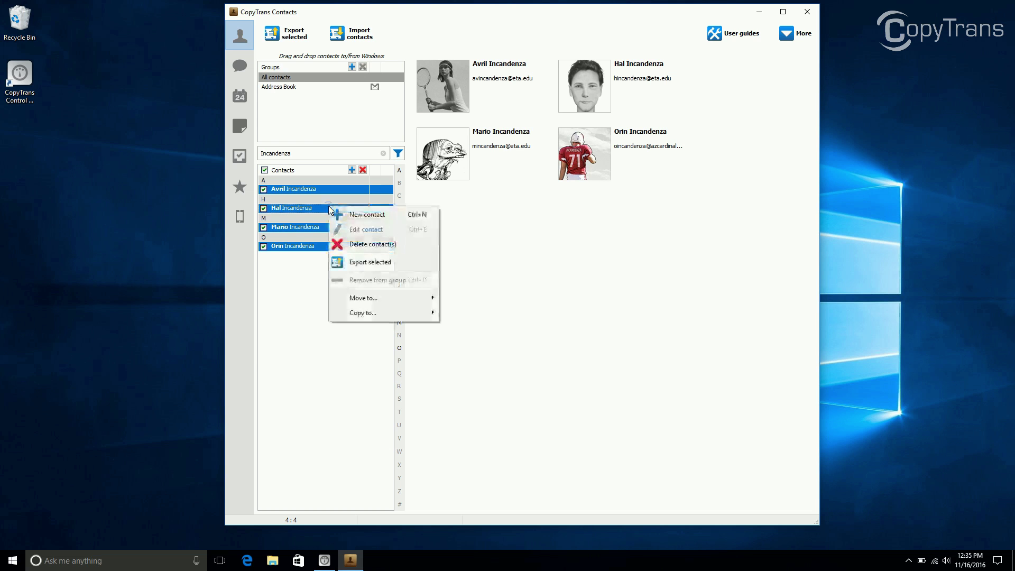
{"action": "mouse_move", "coordinate": [385, 297]}
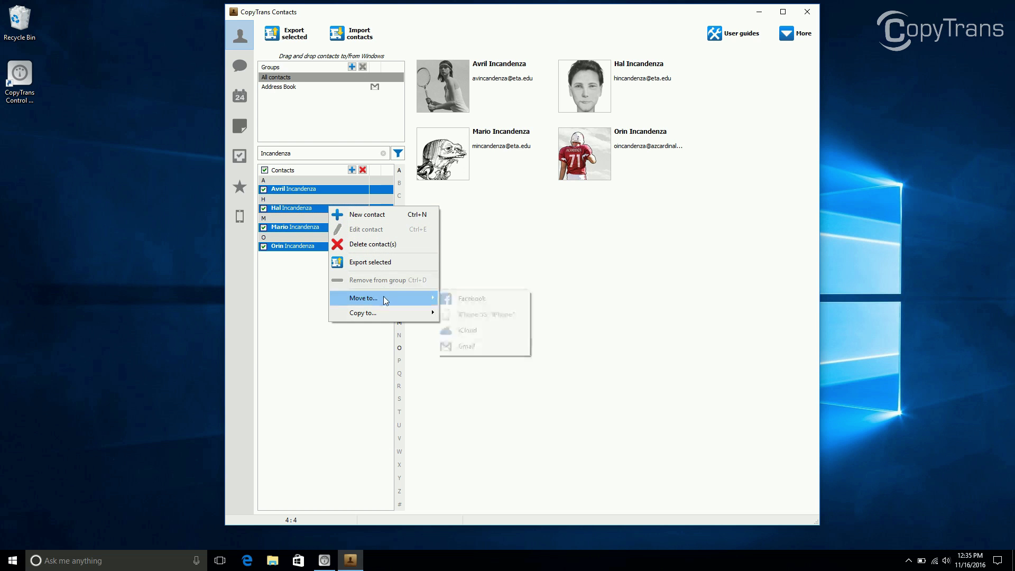
{"action": "left_click", "coordinate": [484, 348]}
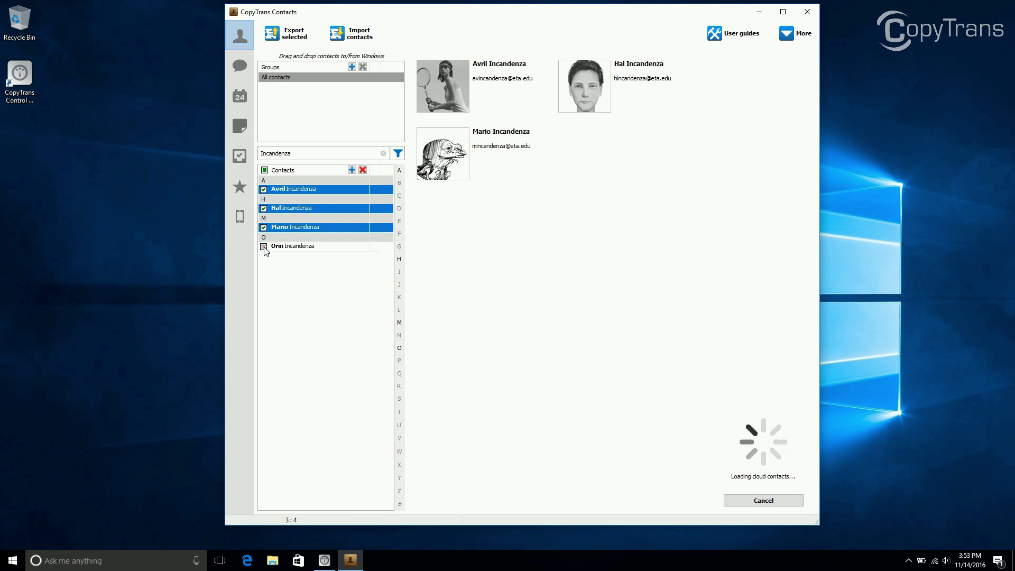
Export the four checked contacts in Gmail format to the Desktop and dismiss the success message
{"action": "left_click", "coordinate": [266, 249]}
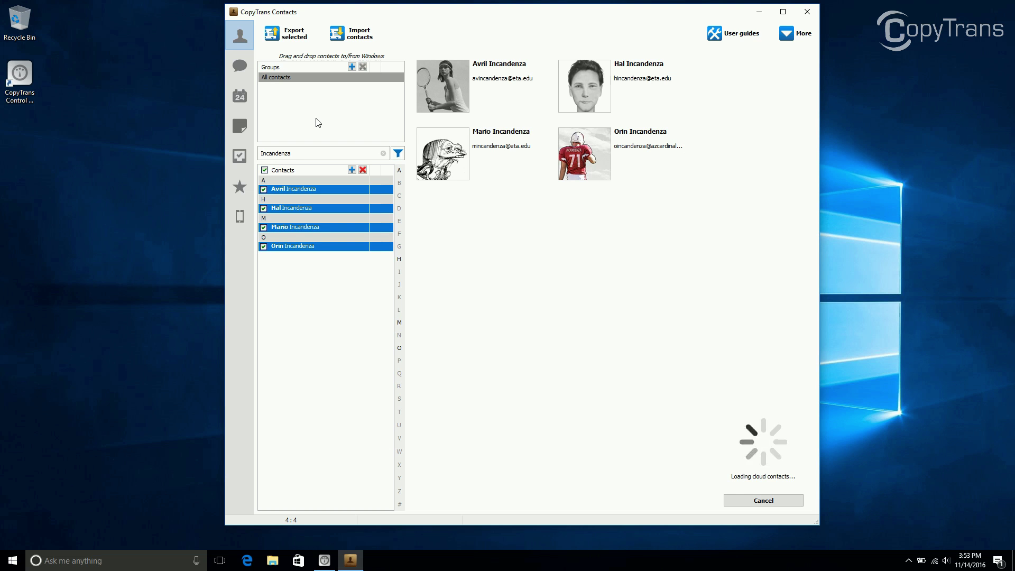
{"action": "left_click", "coordinate": [295, 39]}
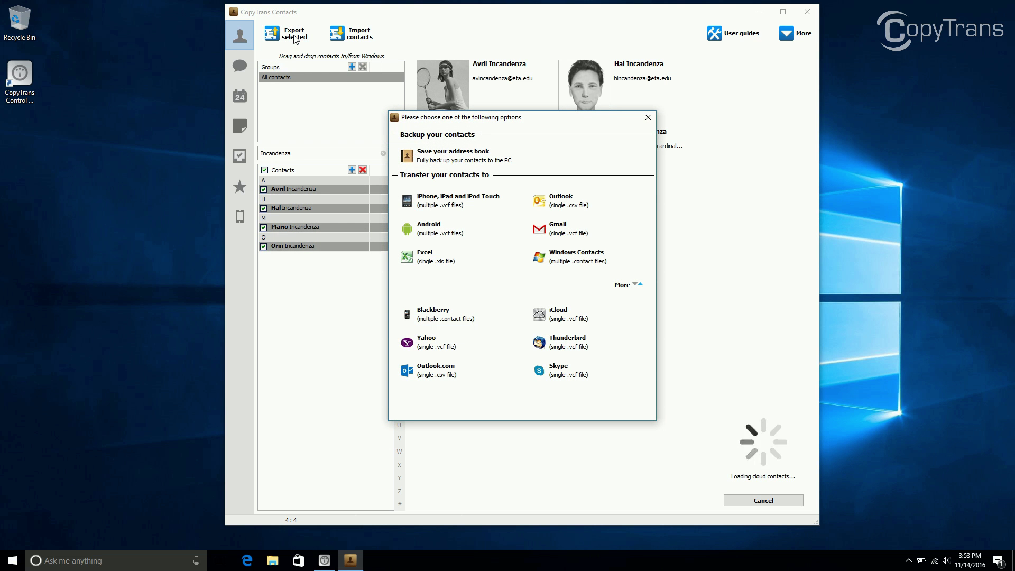
{"action": "left_click", "coordinate": [566, 233]}
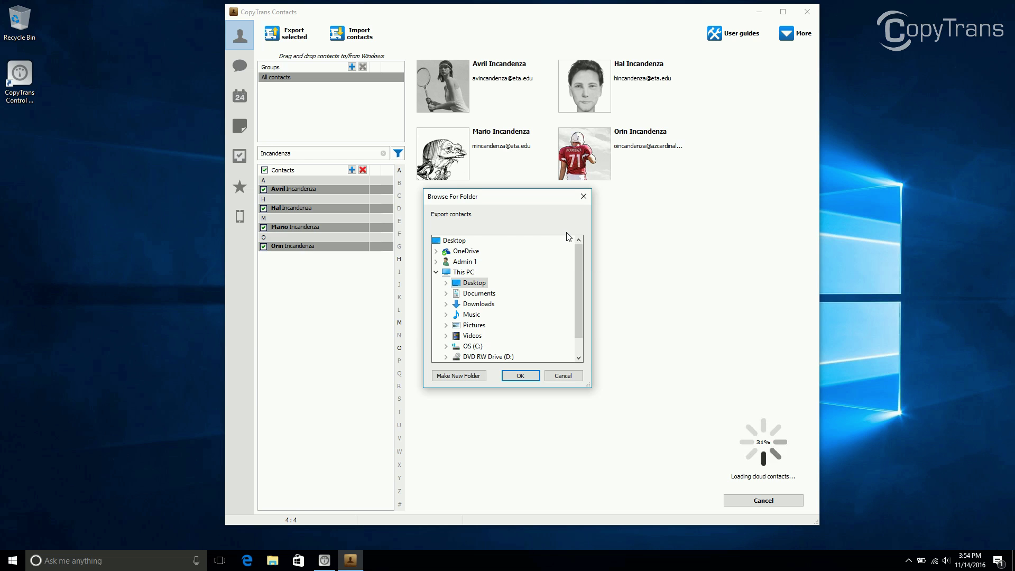
{"action": "left_click", "coordinate": [482, 284]}
{"action": "left_click", "coordinate": [521, 374]}
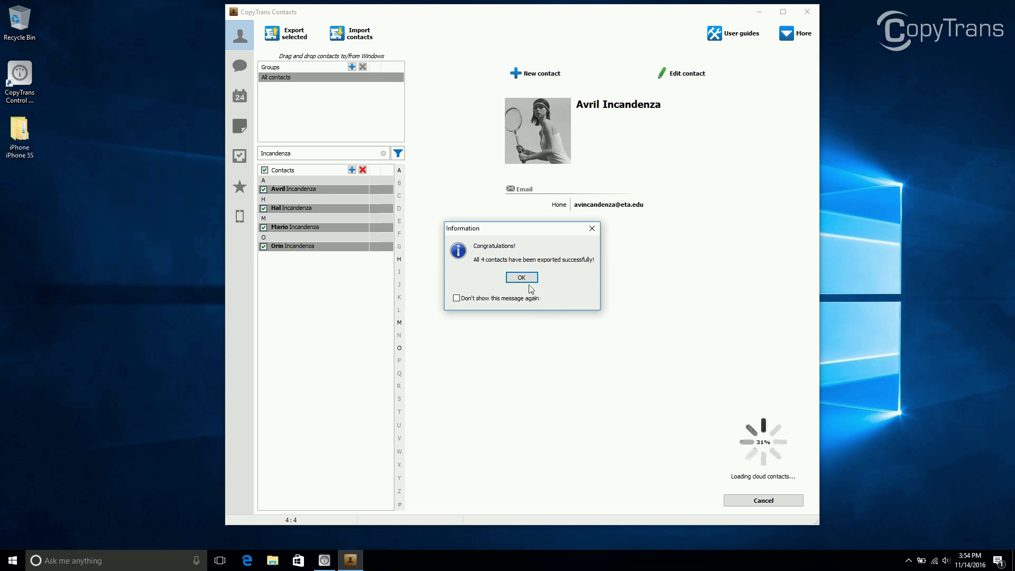
{"action": "left_click", "coordinate": [528, 280]}
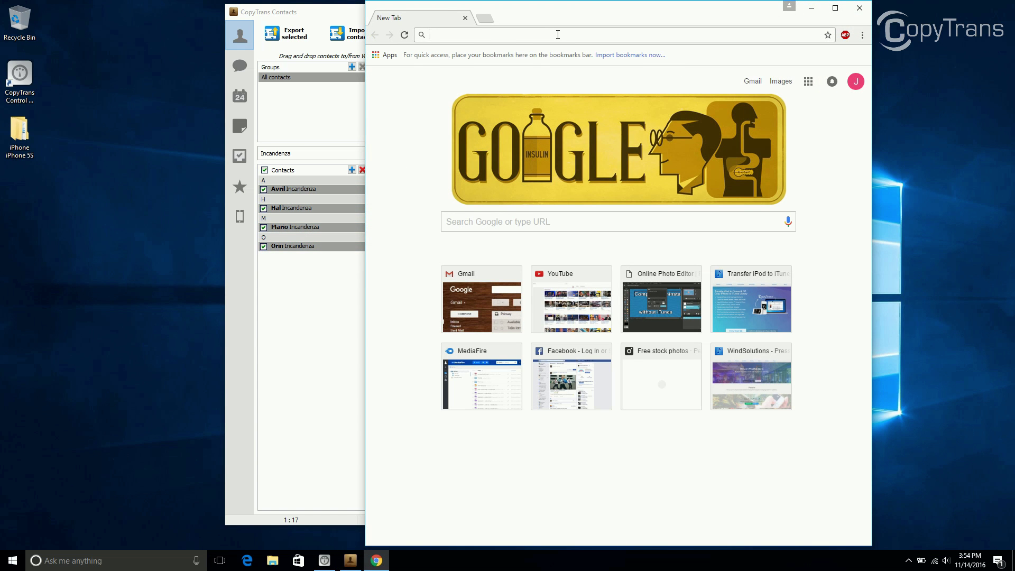
Load mail.google.com, switch to Google Contacts, and expand the More options to reveal Import
{"action": "type", "text": "mail.google.com"}
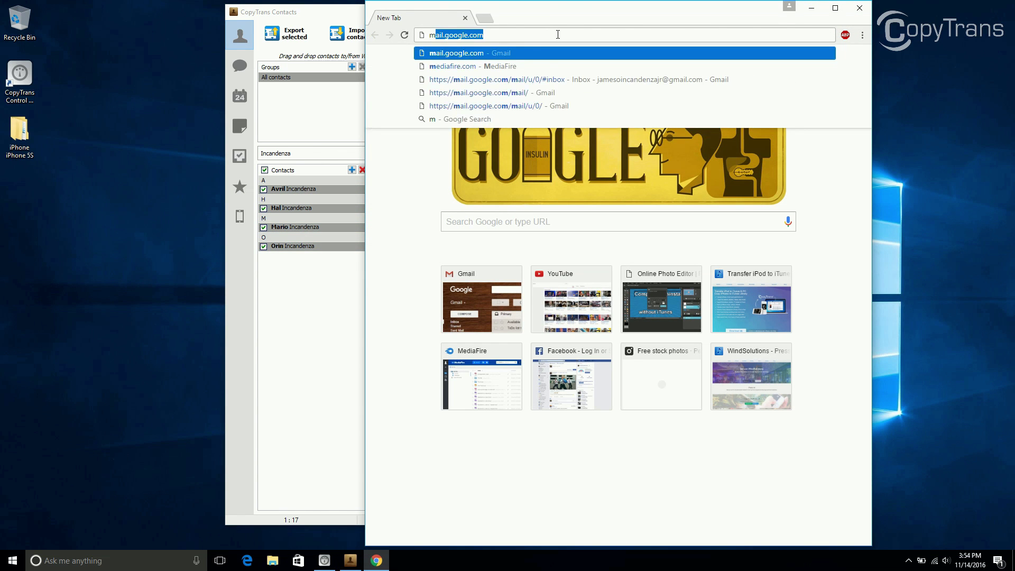
{"action": "key", "text": "Return"}
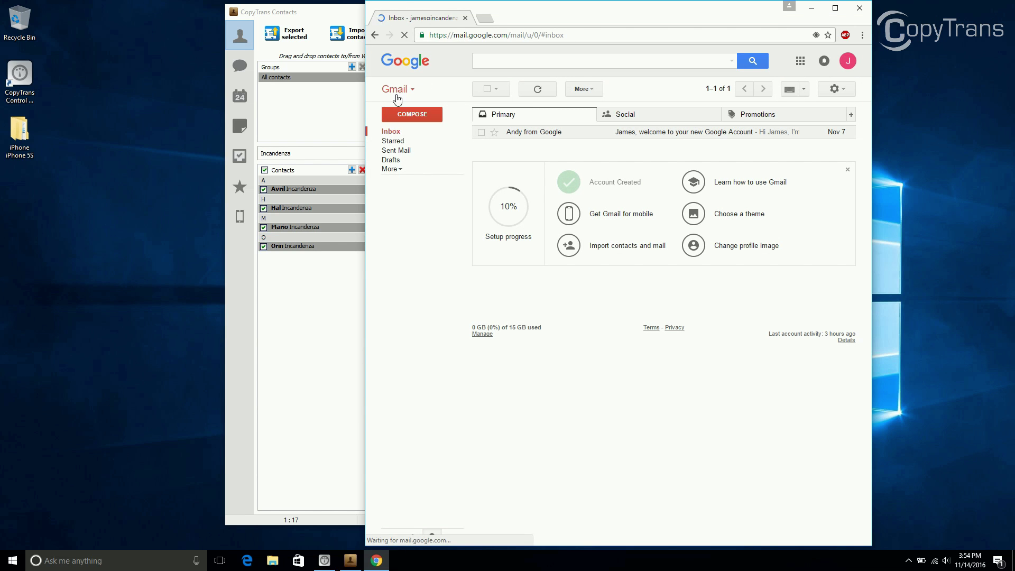
{"action": "left_click", "coordinate": [397, 95]}
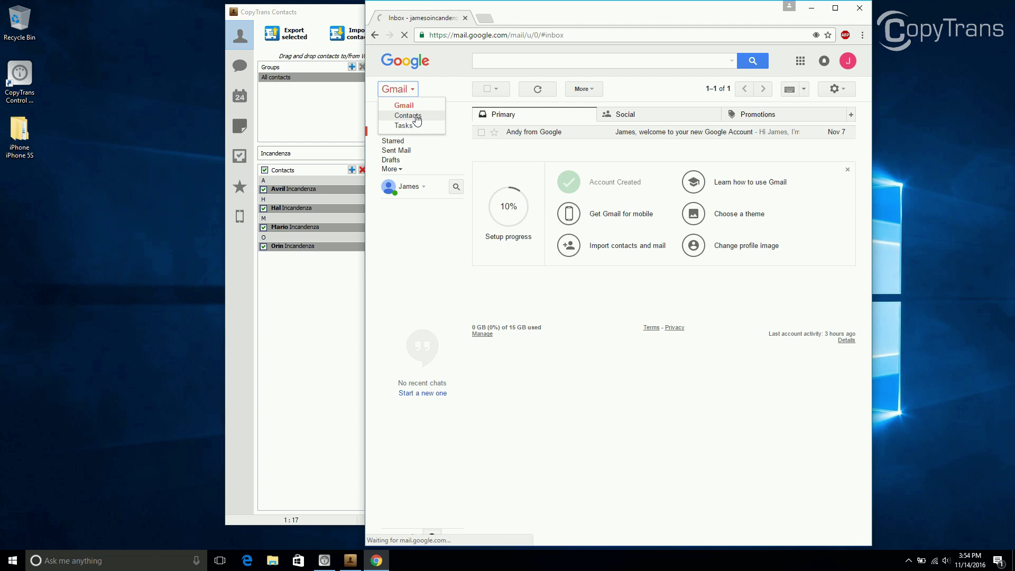
{"action": "left_click", "coordinate": [417, 117]}
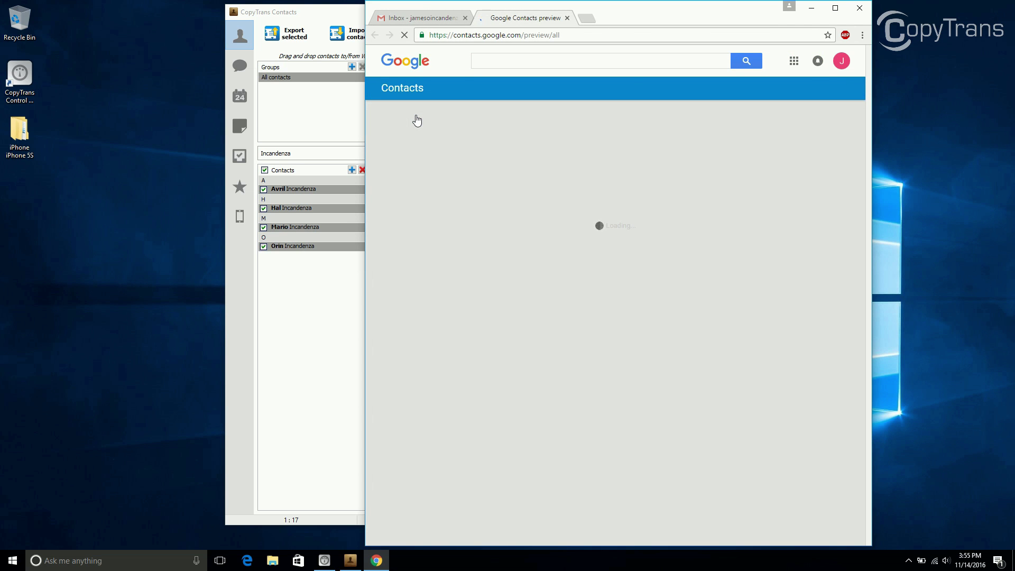
{"action": "left_click", "coordinate": [424, 207]}
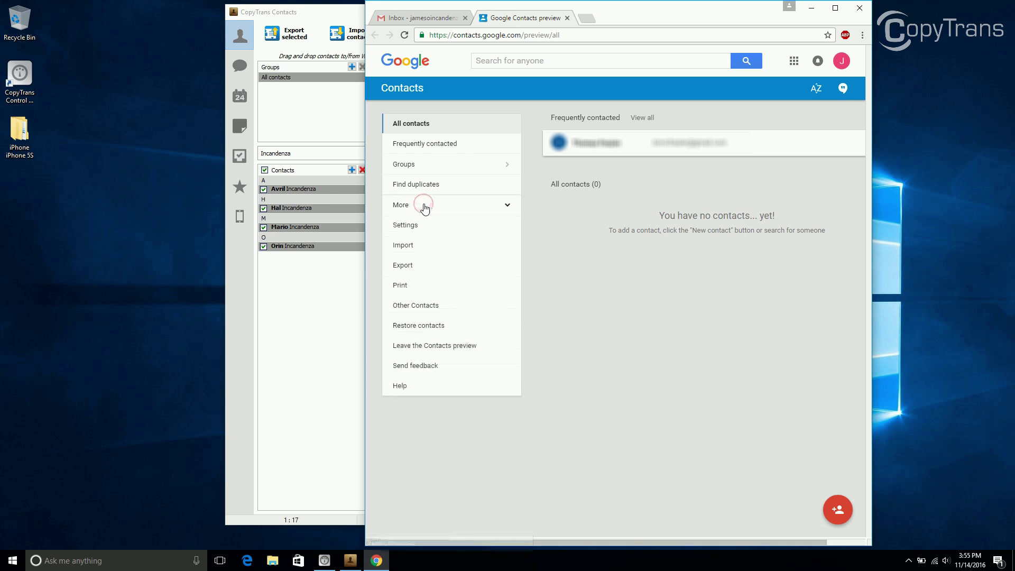
Choose Import from a CSV or vCard file and switch to the old Google Contacts
{"action": "left_click", "coordinate": [433, 251]}
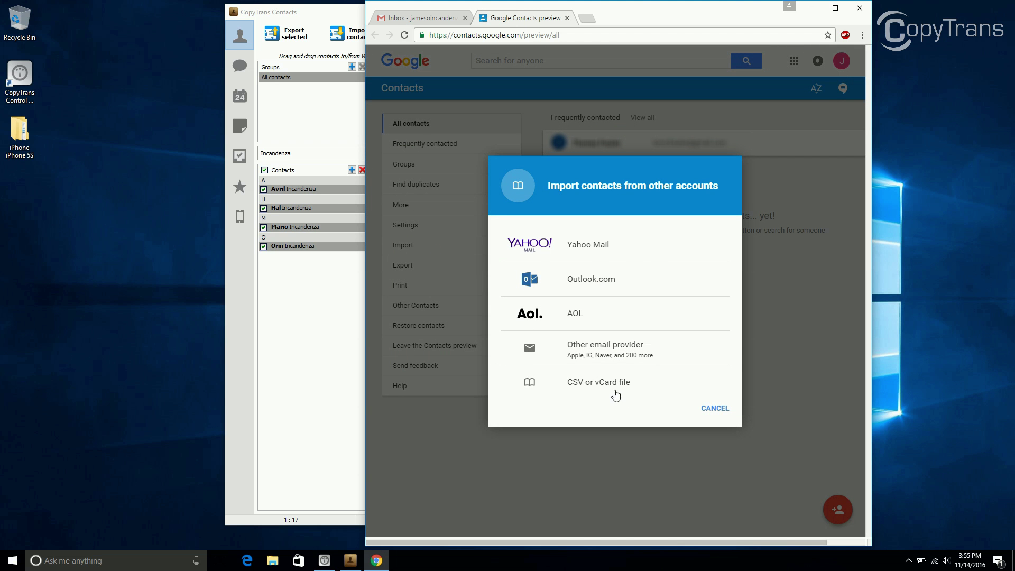
{"action": "left_click", "coordinate": [614, 394]}
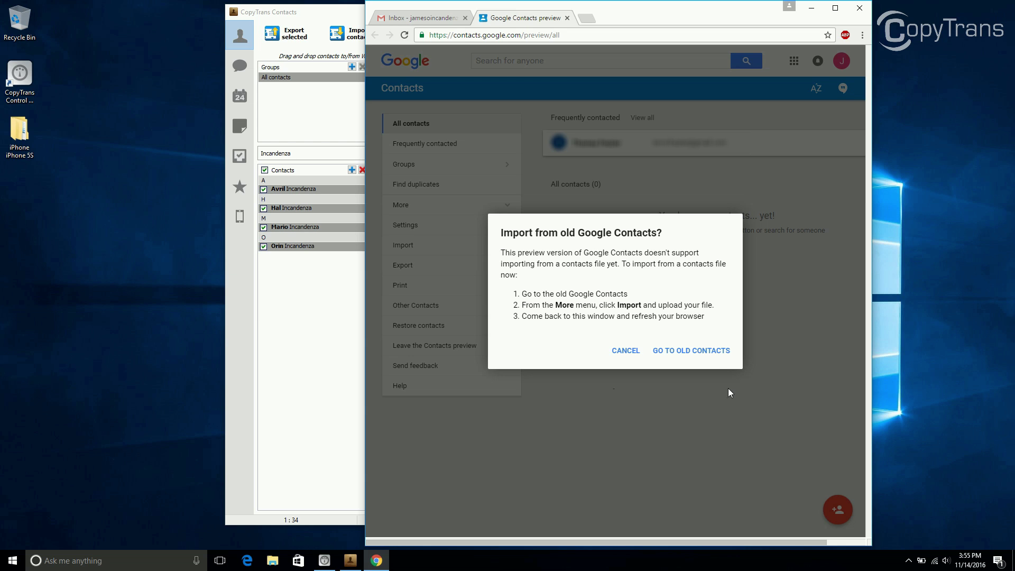
{"action": "left_click", "coordinate": [704, 355]}
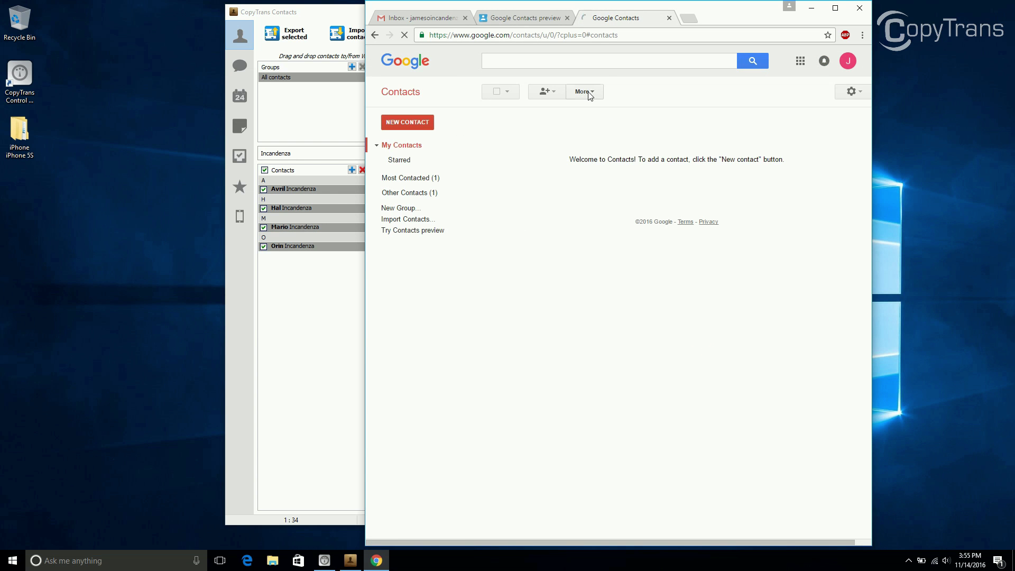
{"action": "left_click", "coordinate": [590, 96]}
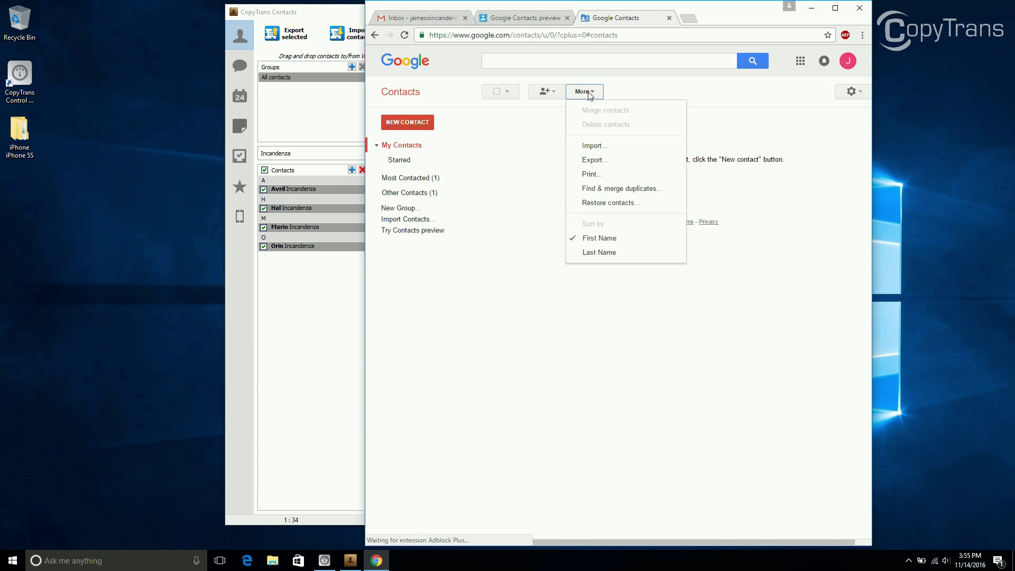
{"action": "left_click", "coordinate": [594, 148]}
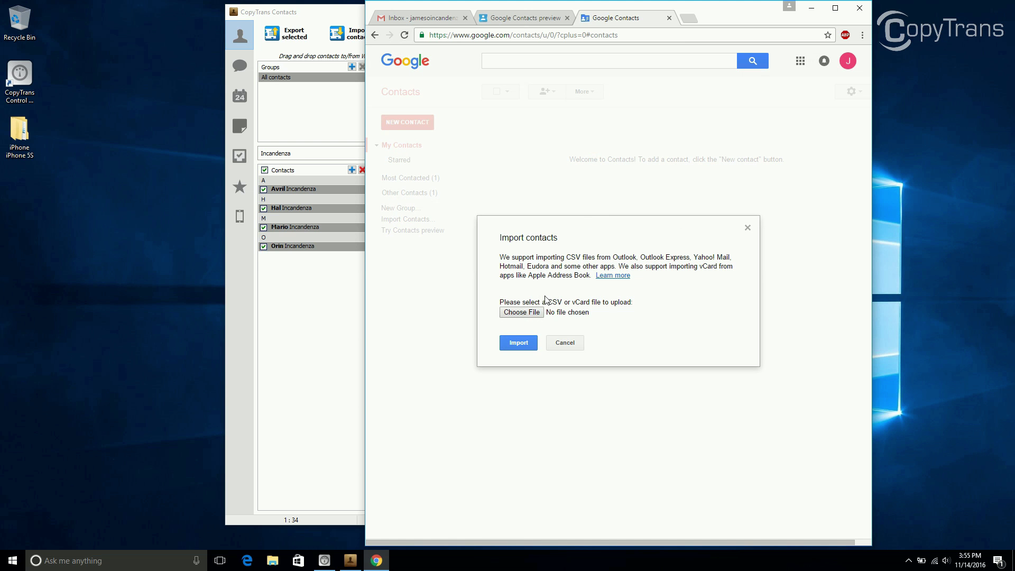
{"action": "left_click", "coordinate": [522, 313]}
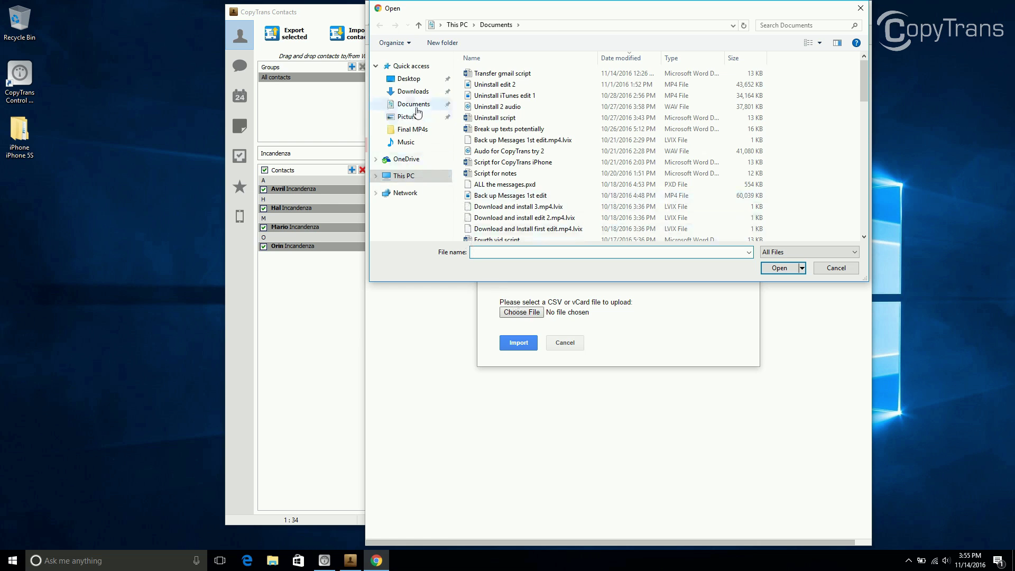
{"action": "left_click", "coordinate": [410, 79]}
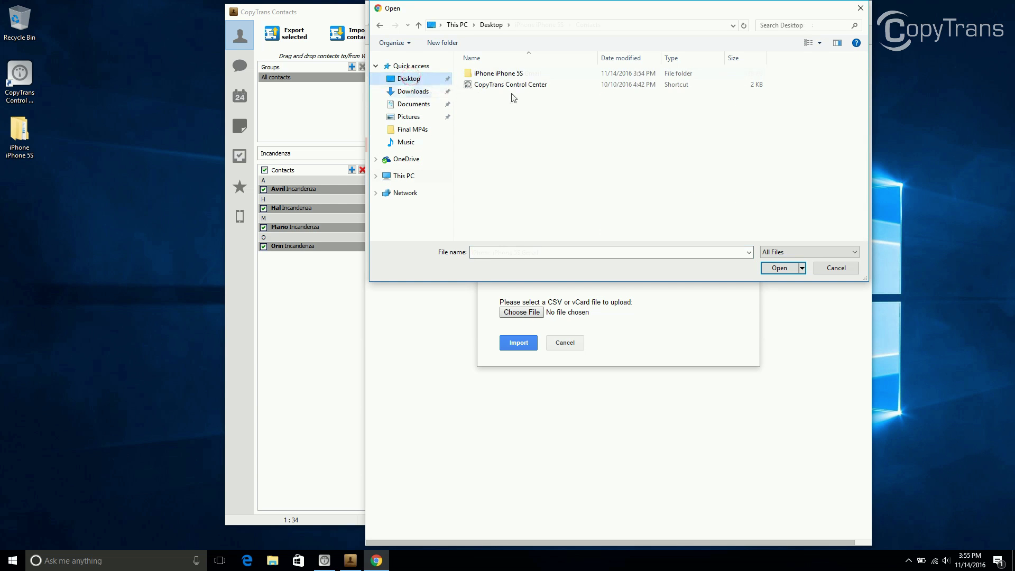
{"action": "double_click", "coordinate": [498, 73]}
{"action": "double_click", "coordinate": [498, 73]}
{"action": "left_click", "coordinate": [508, 73]}
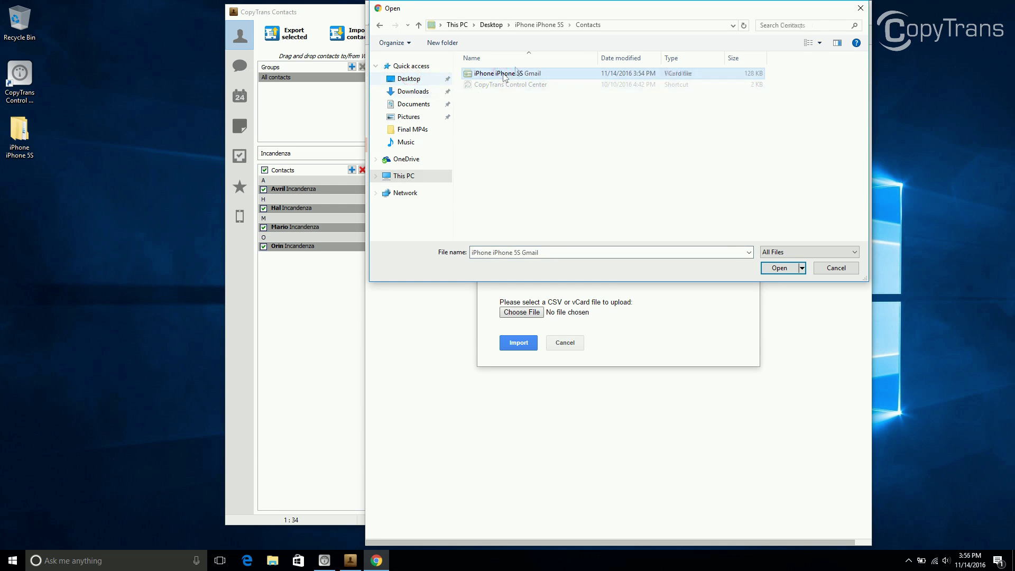
{"action": "left_click", "coordinate": [778, 268]}
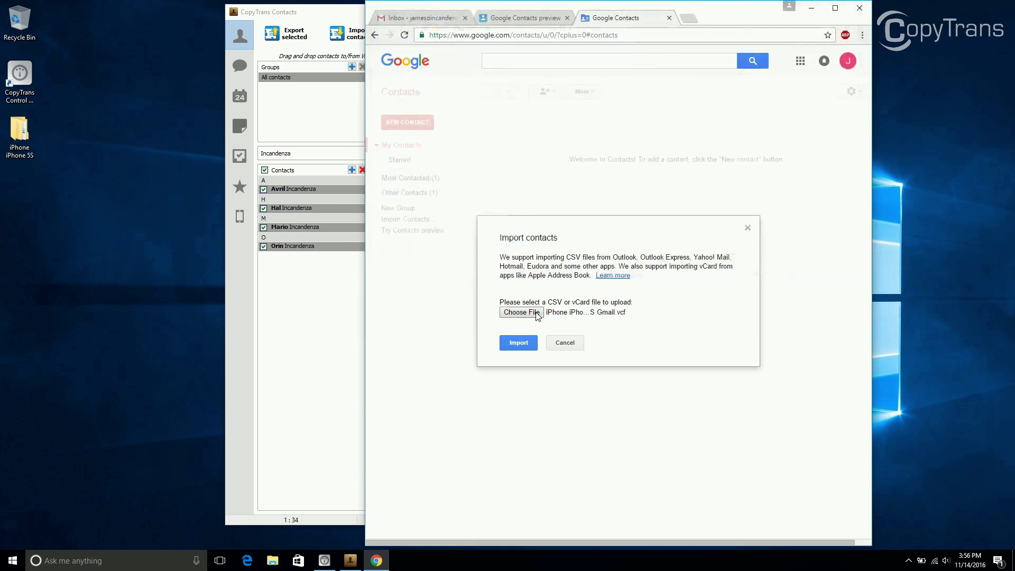
Import the vCard and view the new 'Imported 11/14/16 (4)' group
{"action": "left_click", "coordinate": [519, 343]}
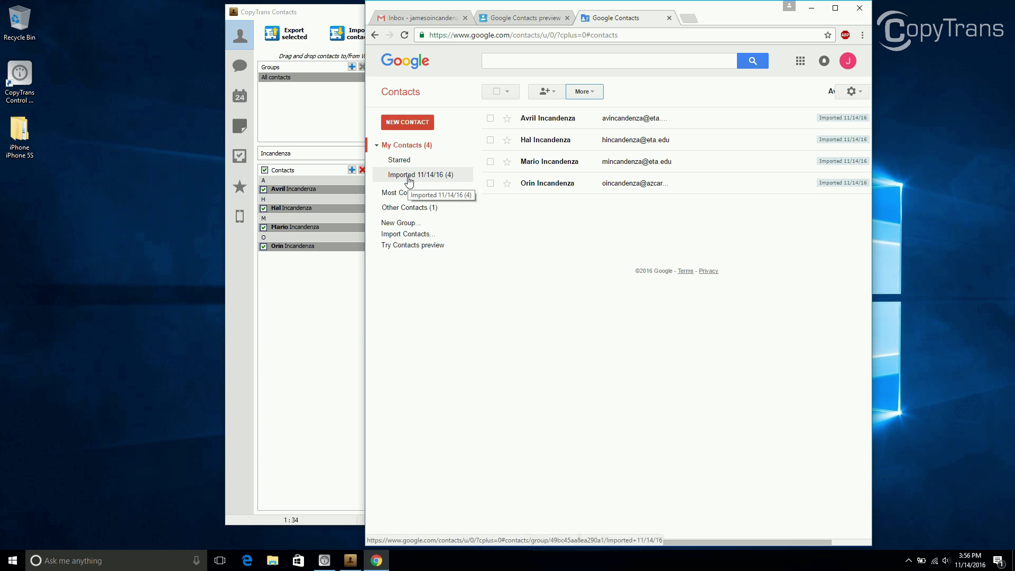
{"action": "left_click", "coordinate": [409, 180]}
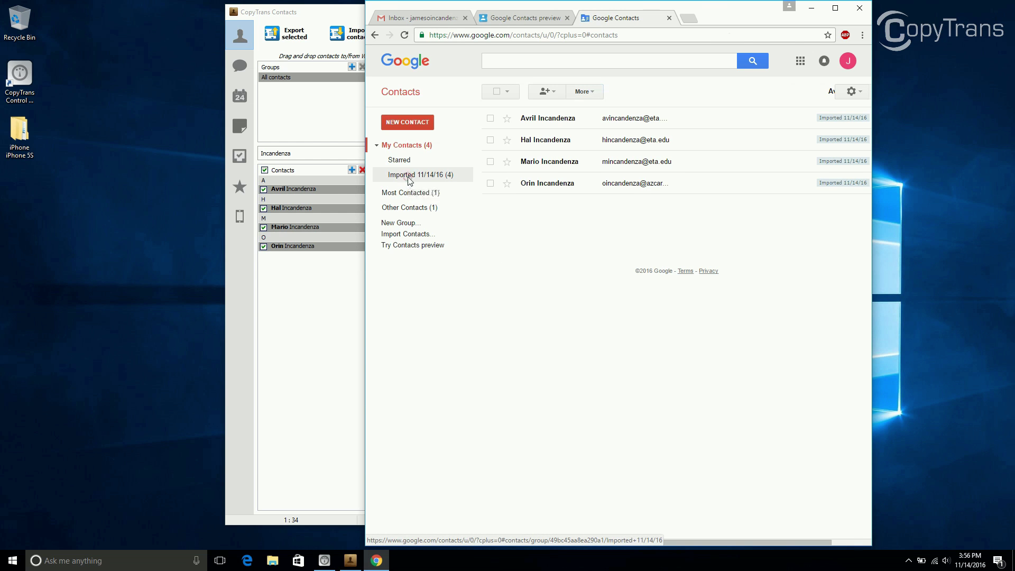